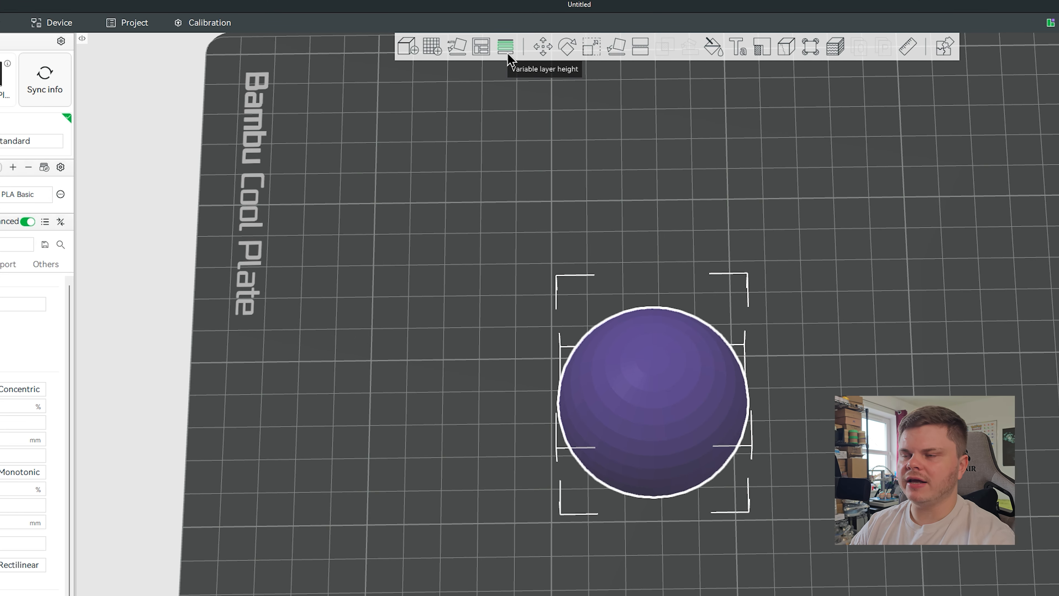
# Apply adaptive variable layer height to the sphere at Quality/Speed 0.50 with radius 5 smoothing, and slice the plate
pyautogui.click(506, 47)
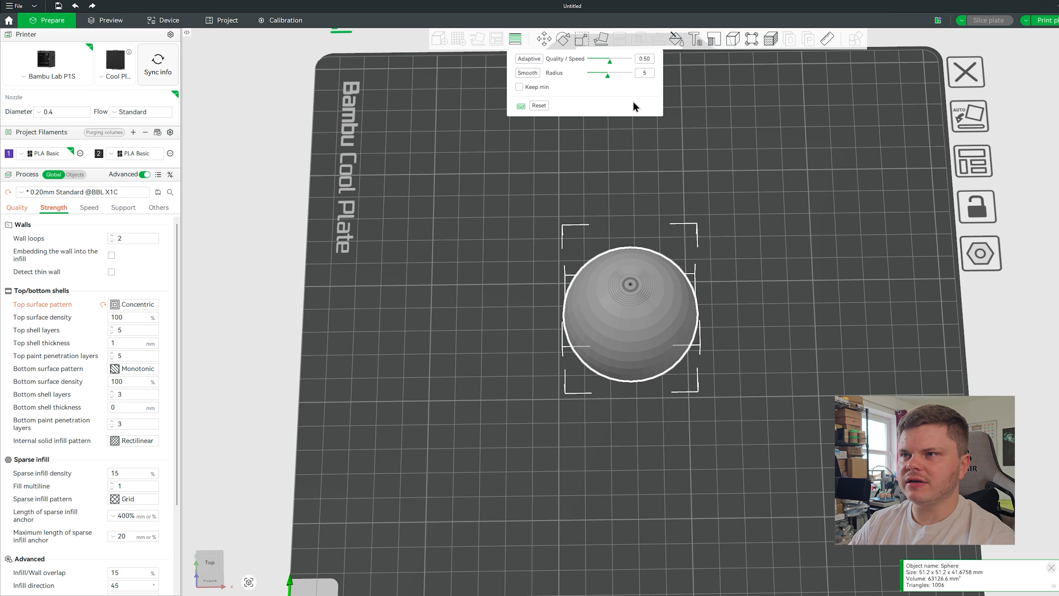
pyautogui.click(528, 59)
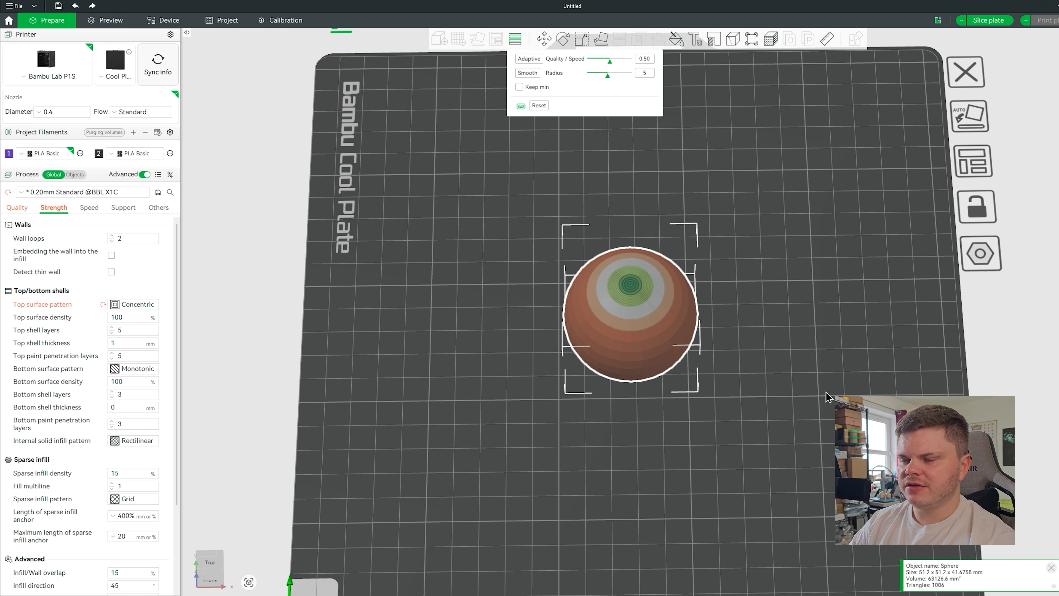
pyautogui.moveTo(824, 391); pyautogui.dragTo(825, 377)
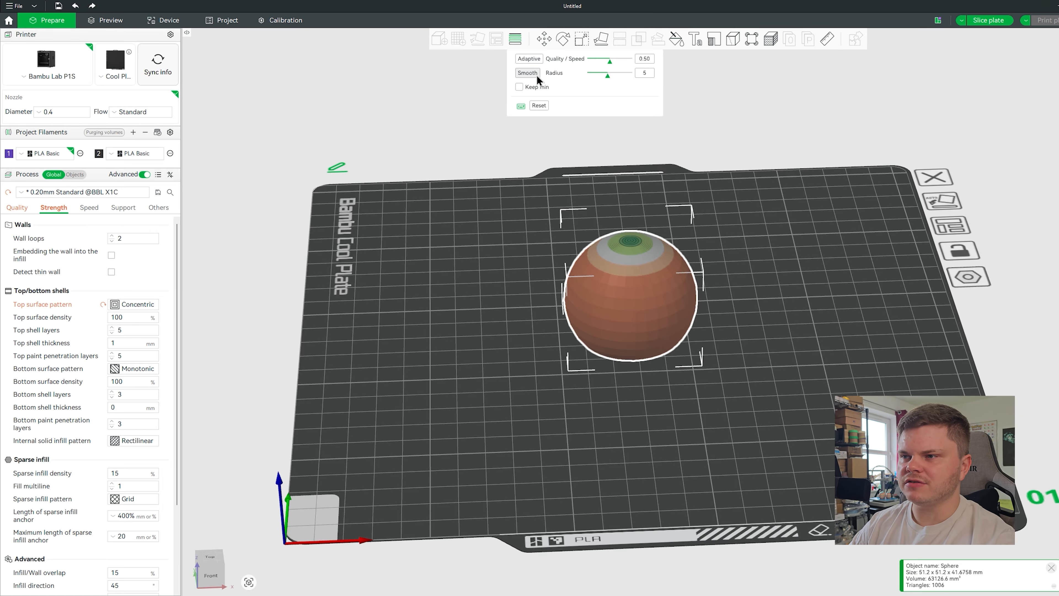
pyautogui.click(536, 77)
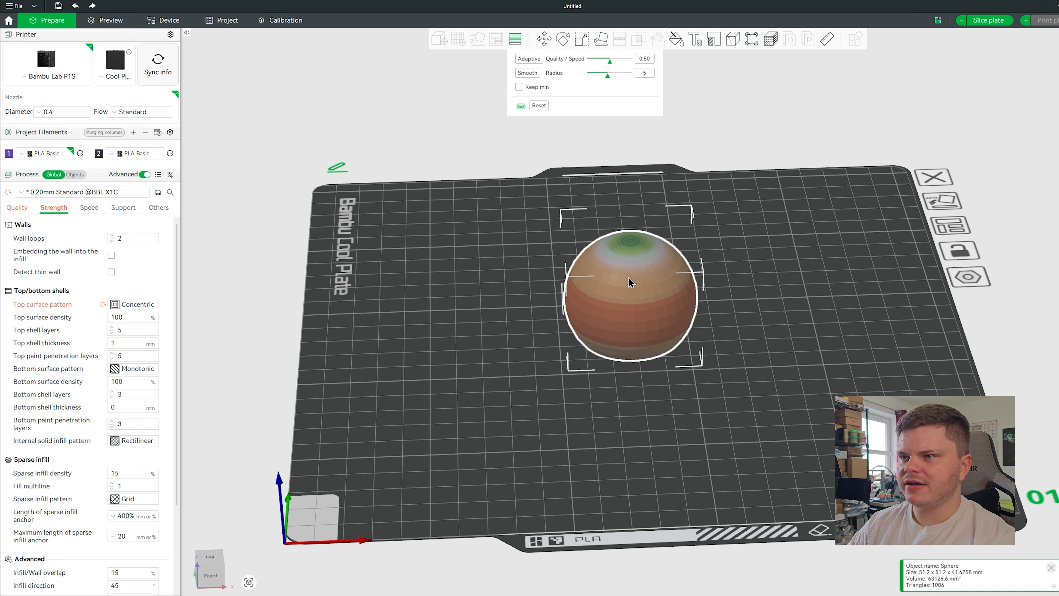
pyautogui.click(538, 75)
pyautogui.click(537, 74)
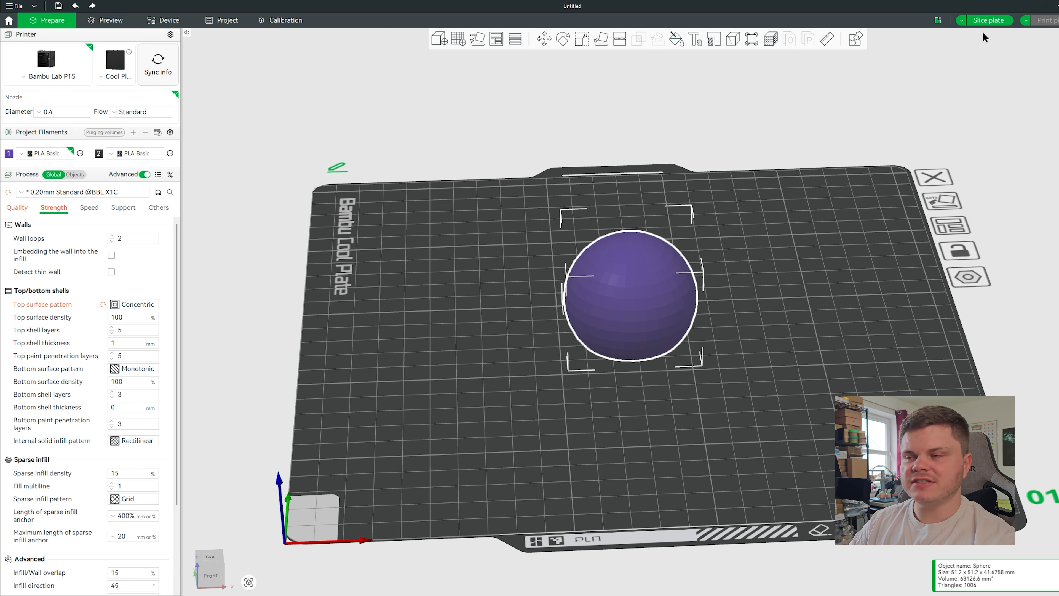
pyautogui.click(988, 20)
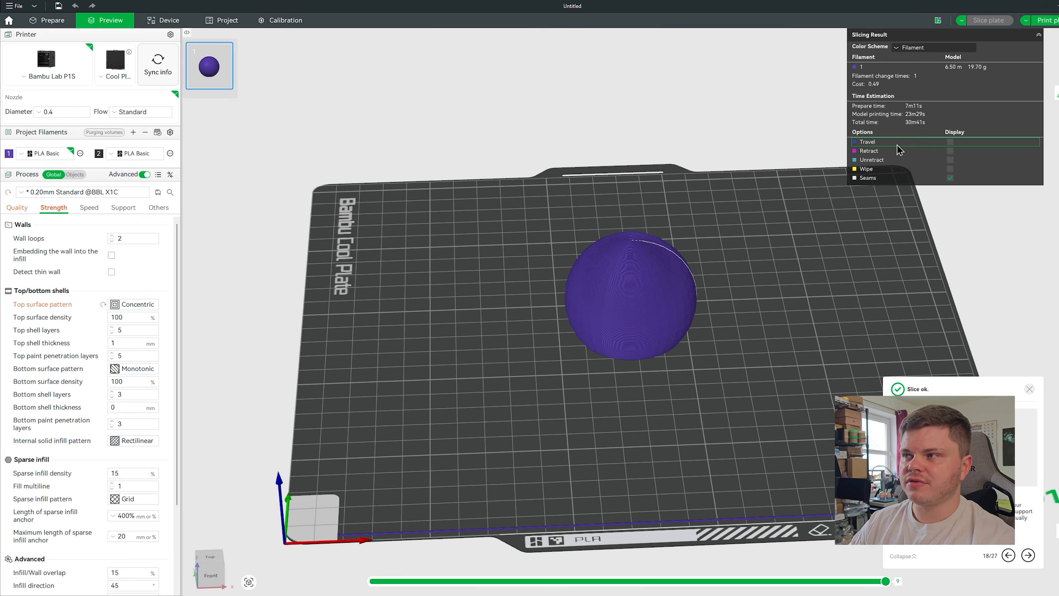
pyautogui.hotkey('ctrl', 'Tab')
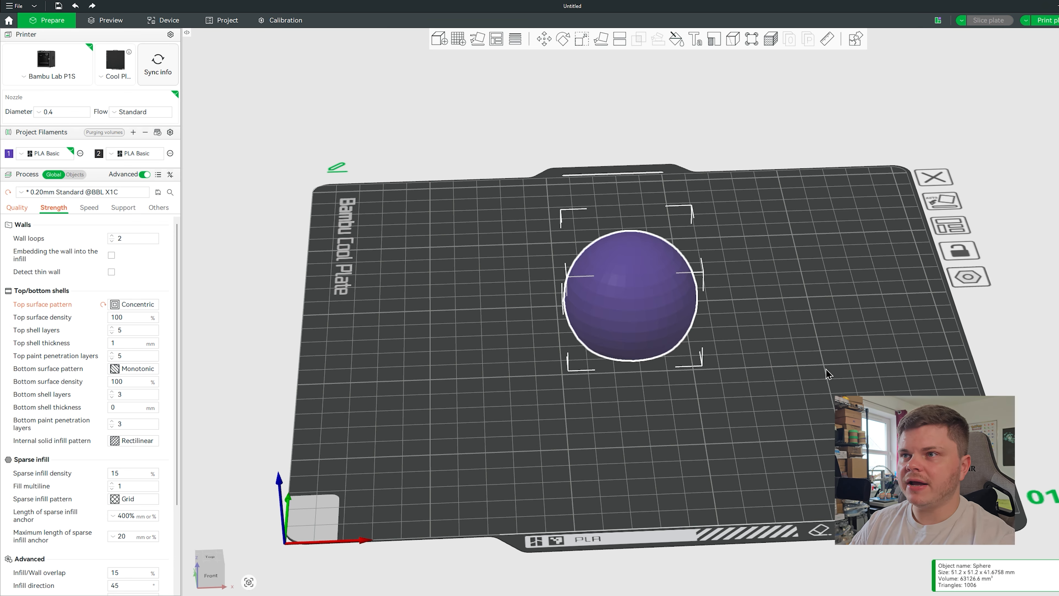
# Reset the sphere's variable layer height and slice the plate again with uniform layers
pyautogui.click(516, 38)
pyautogui.click(544, 107)
pyautogui.click(519, 41)
pyautogui.click(977, 22)
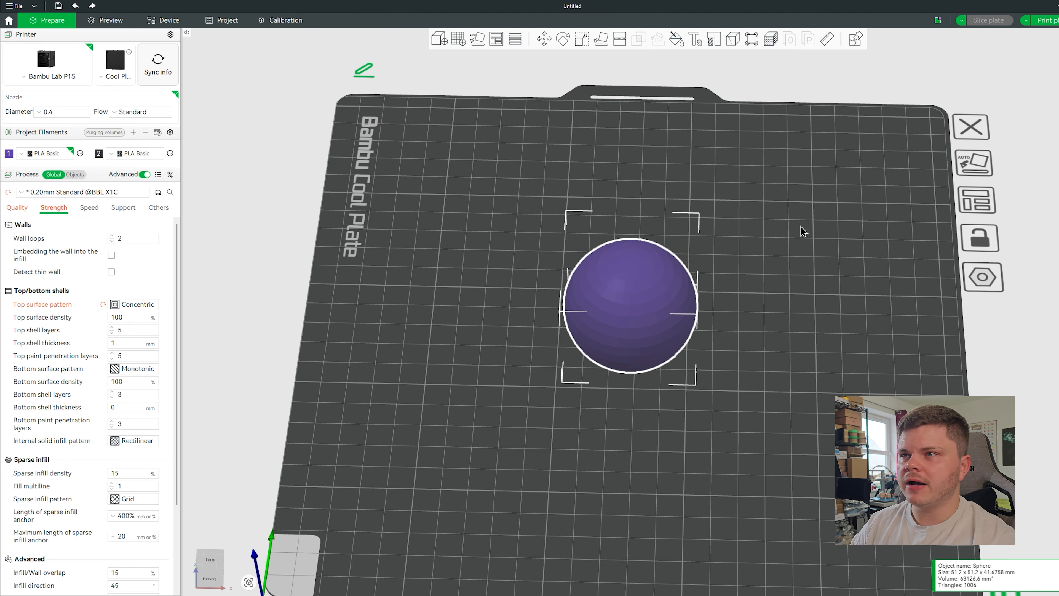
# Generate adaptive layer heights for the sphere at Quality/Speed 1.00, and regenerate them at 0.00
pyautogui.click(515, 39)
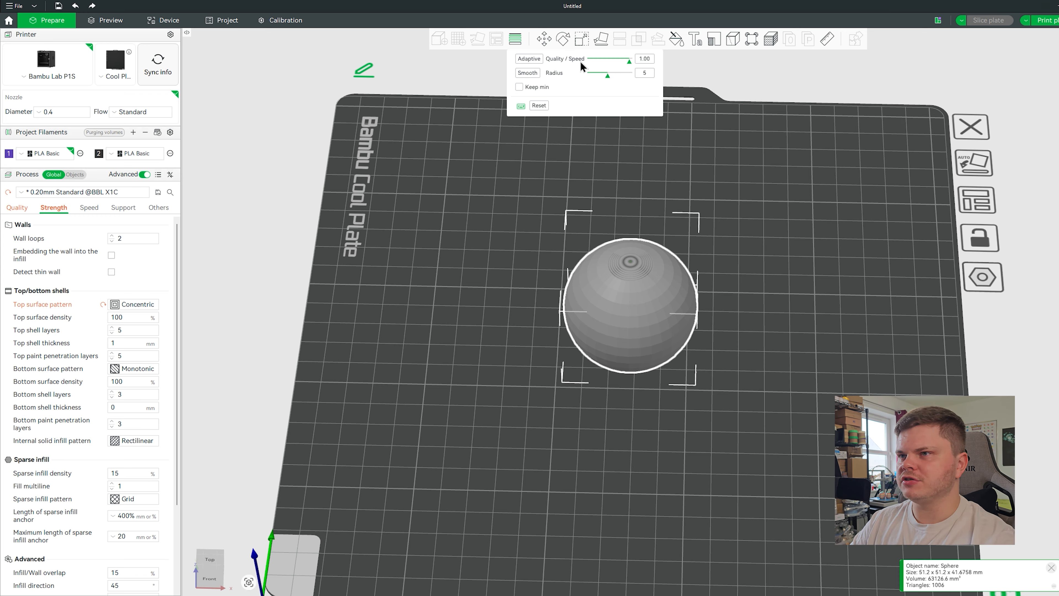
pyautogui.click(528, 59)
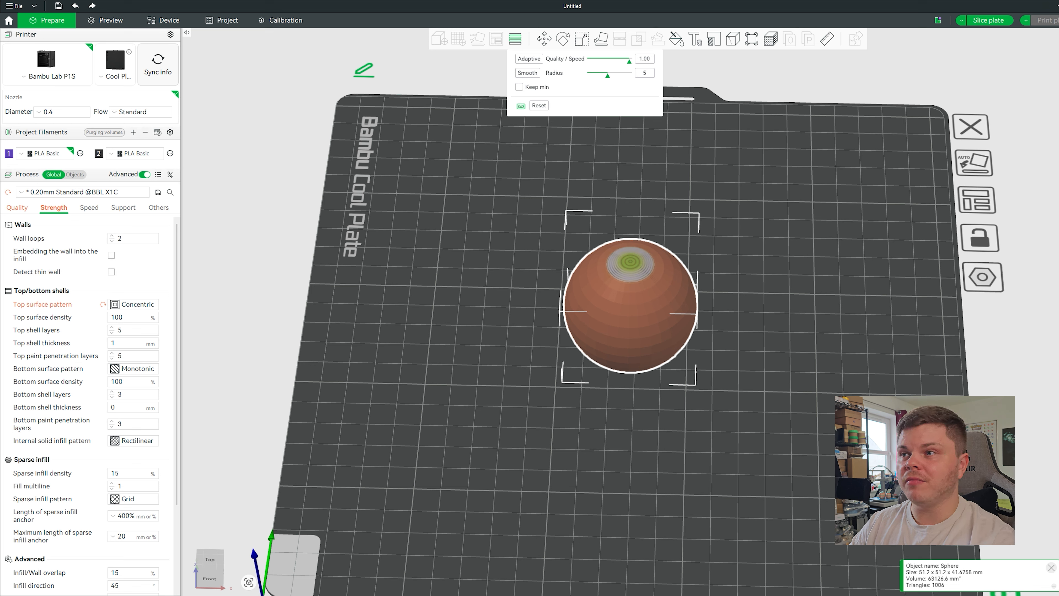
pyautogui.click(627, 63)
pyautogui.moveTo(629, 62); pyautogui.dragTo(560, 64)
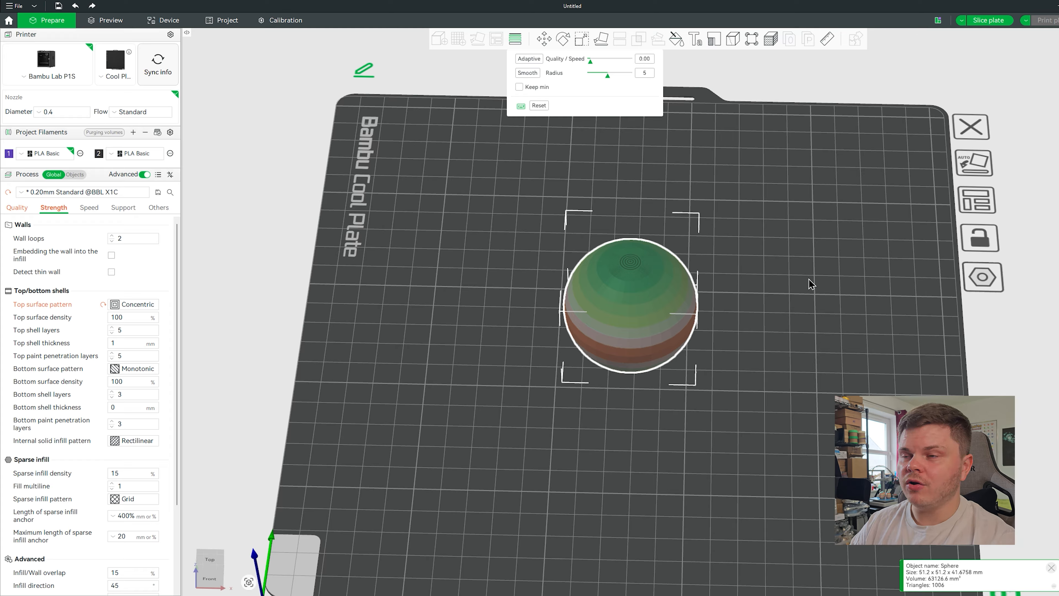
pyautogui.scroll(2, 771, 279)
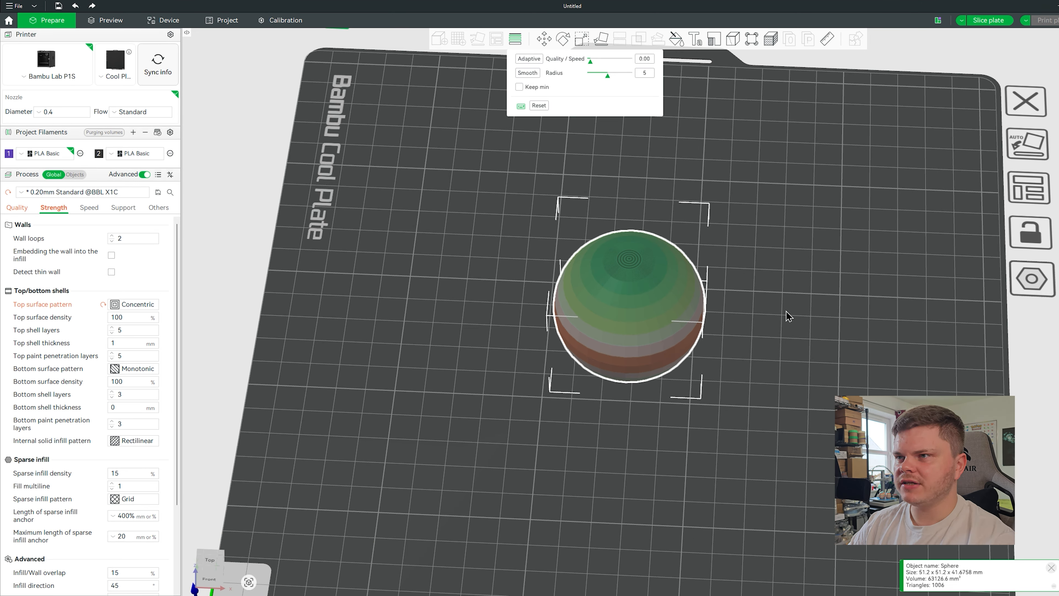
# Try smoothing the sphere's adaptive layer heights at radius 10, 7 and 1, and finish with radius 10
pyautogui.moveTo(607, 75); pyautogui.dragTo(639, 78)
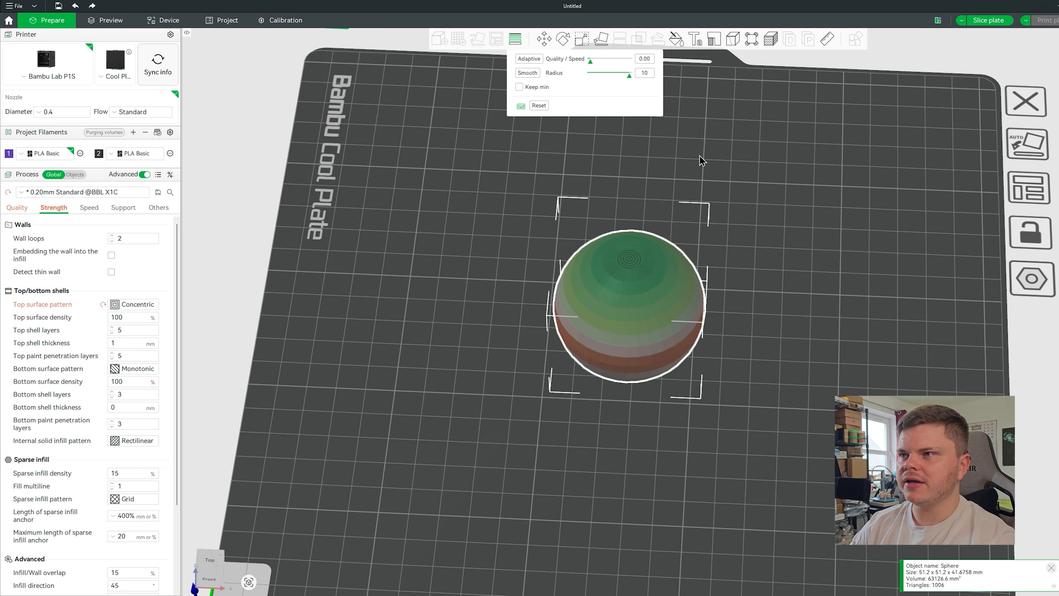
pyautogui.click(529, 72)
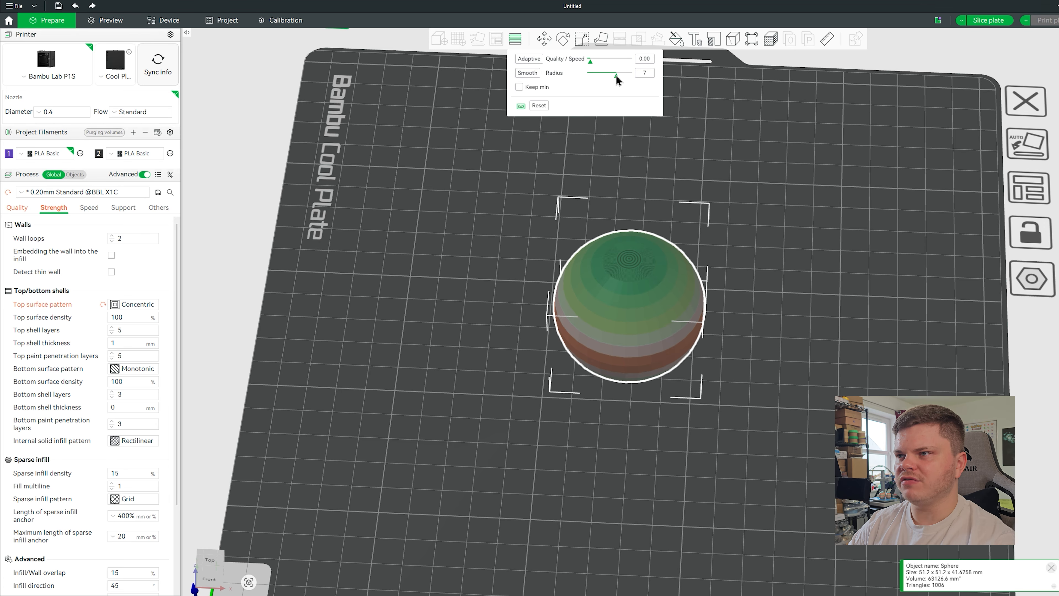
pyautogui.click(527, 72)
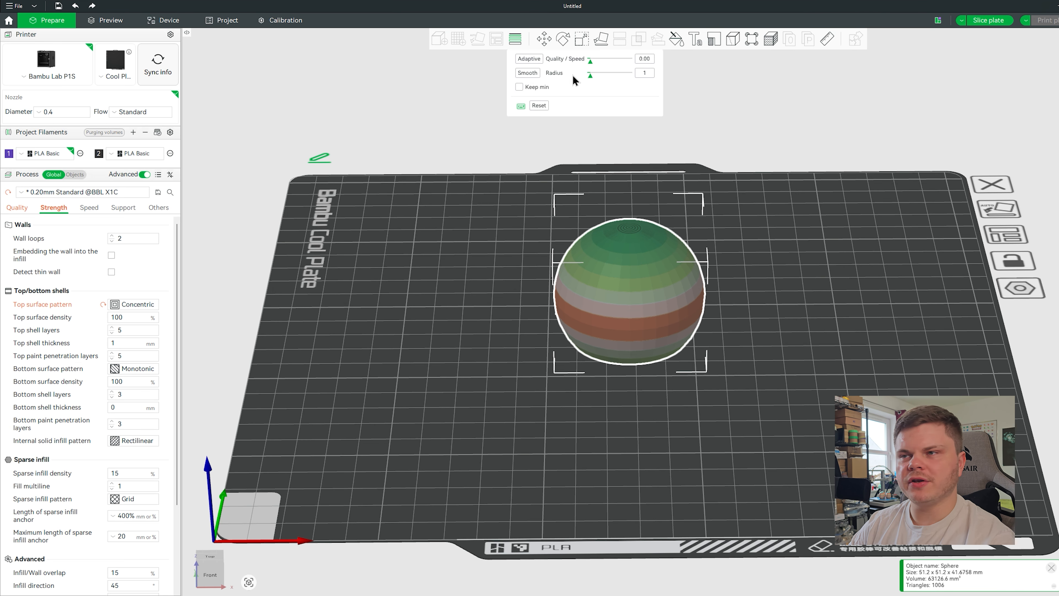
pyautogui.click(518, 77)
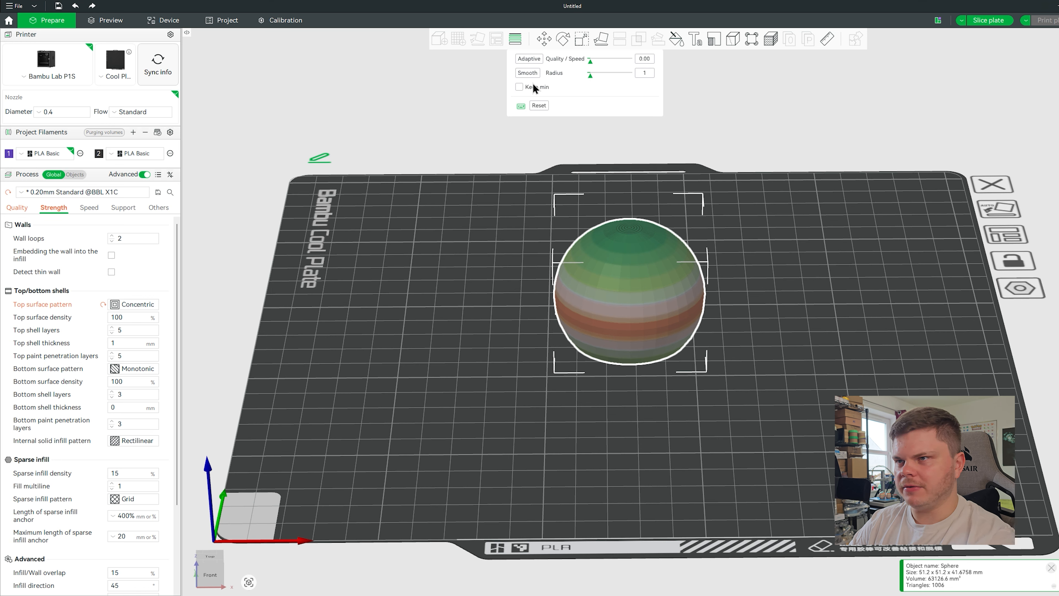
pyautogui.click(537, 75)
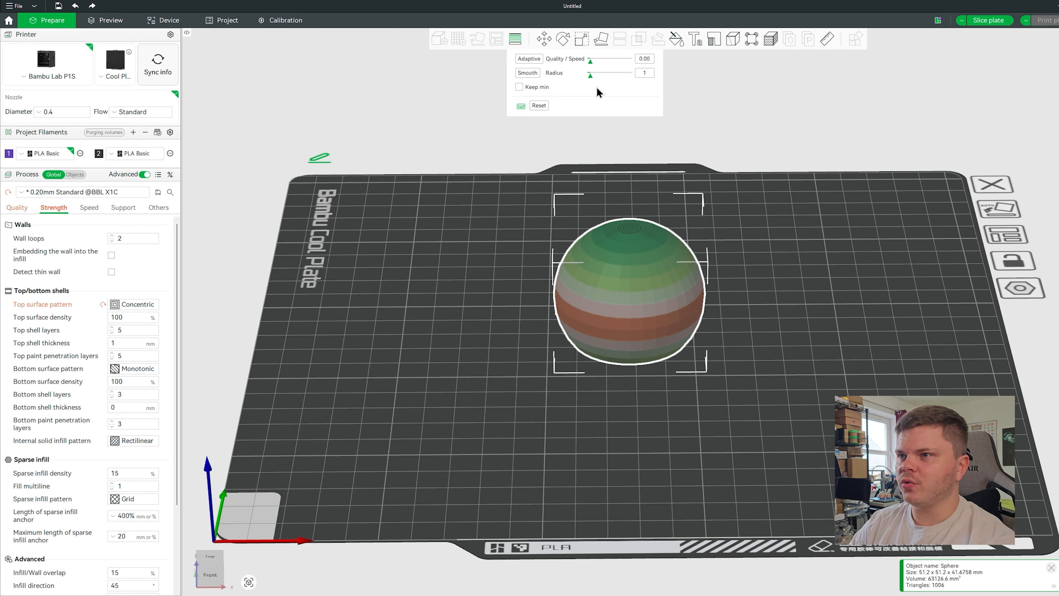
pyautogui.moveTo(626, 75); pyautogui.dragTo(632, 76)
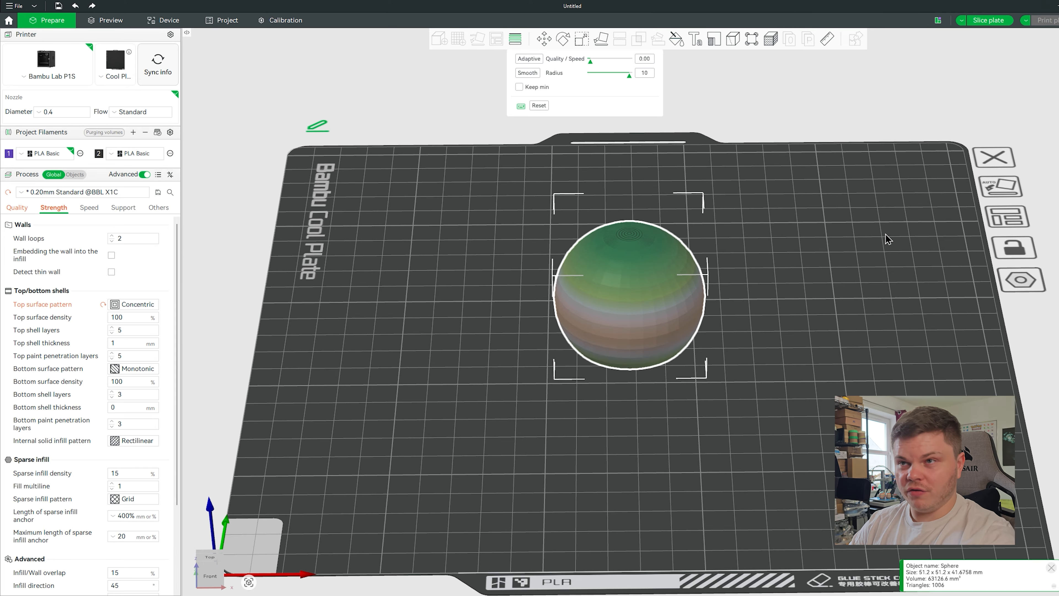
# Slice the plate with the smoothed adaptive layer heights and return to the model preparation view
pyautogui.click(516, 38)
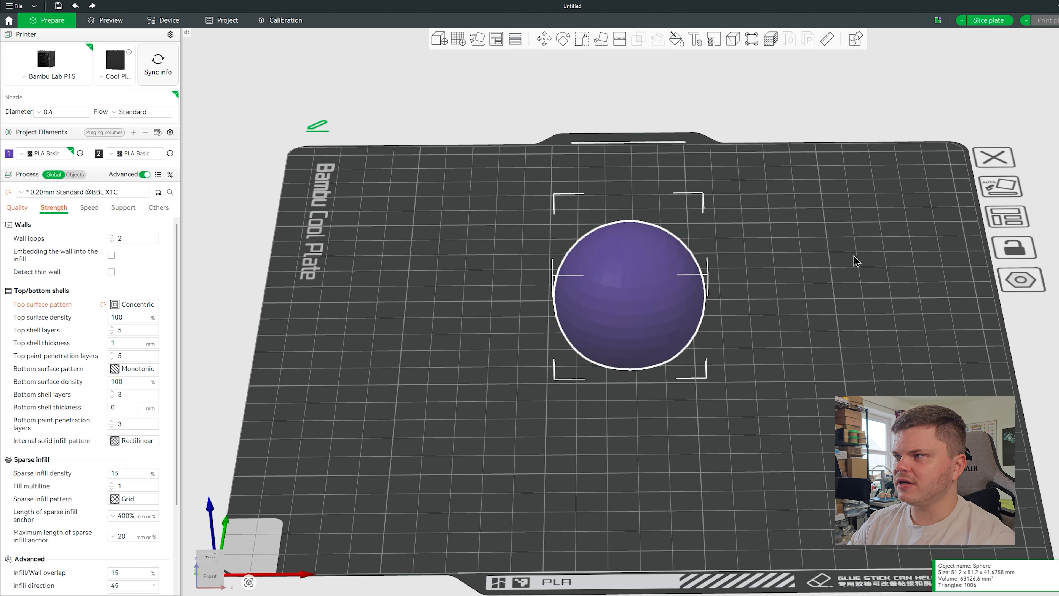
pyautogui.click(980, 21)
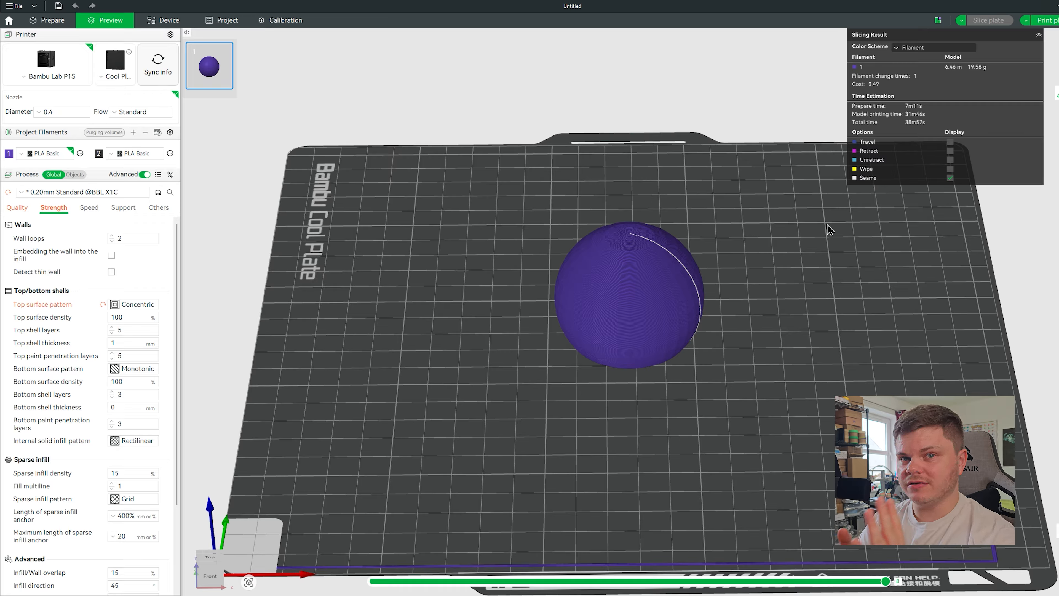
pyautogui.press('Tab')
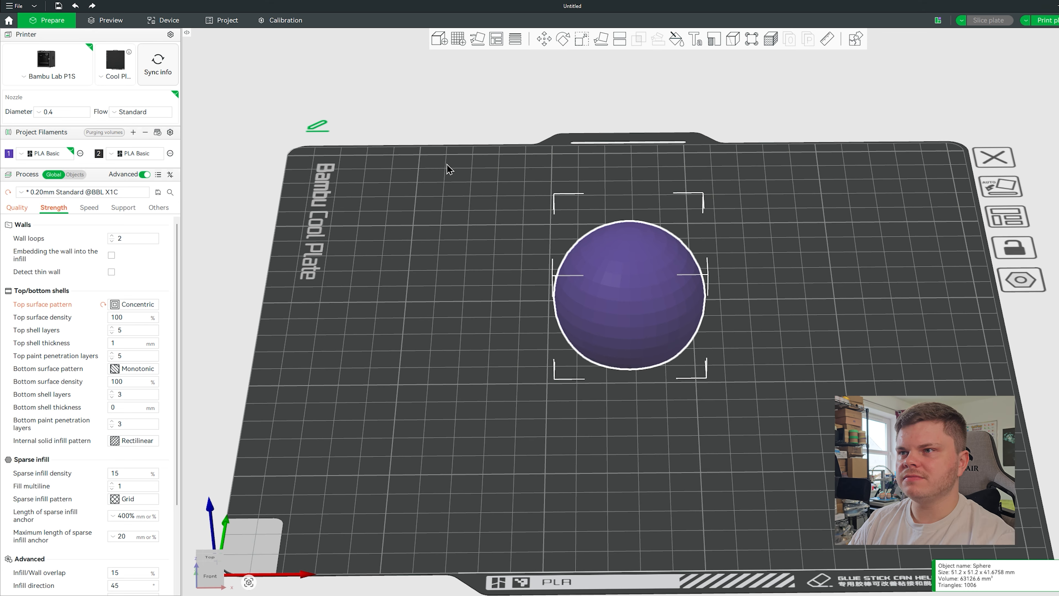
pyautogui.click(515, 39)
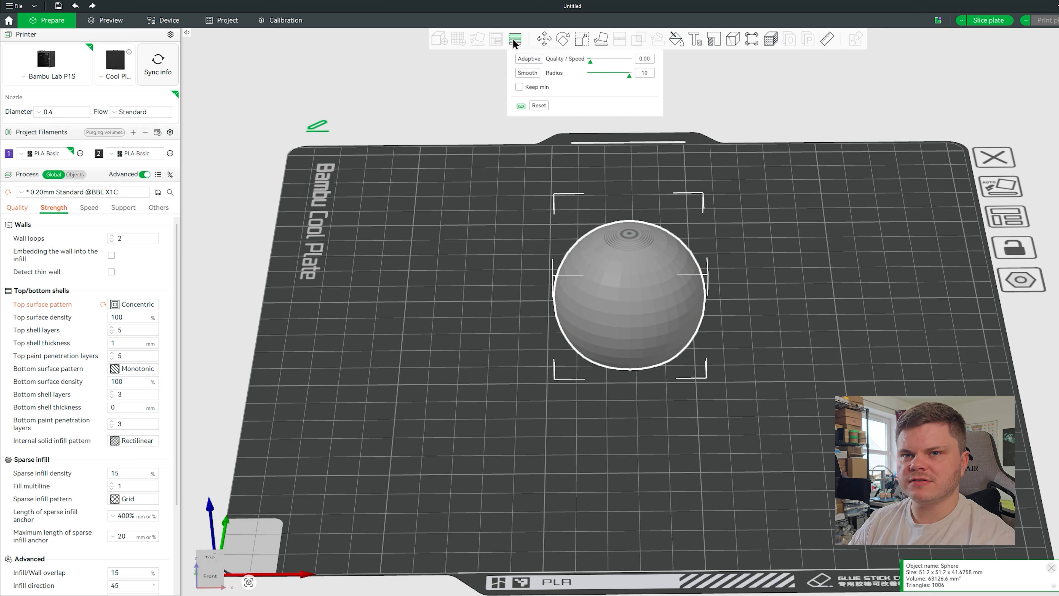
pyautogui.press('Escape')
pyautogui.click(67, 192)
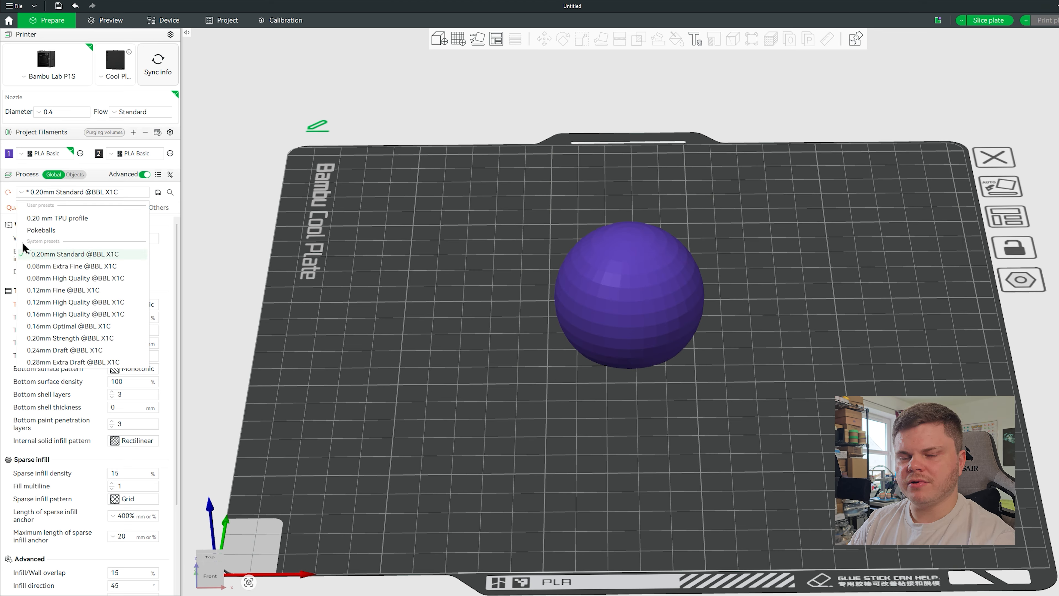
pyautogui.click(92, 268)
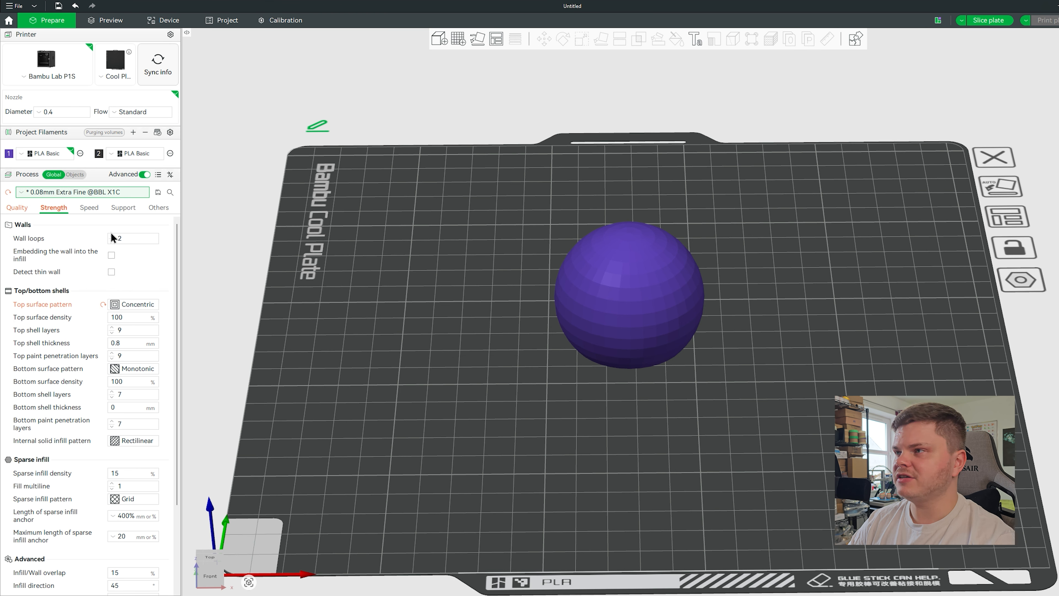
pyautogui.click(990, 22)
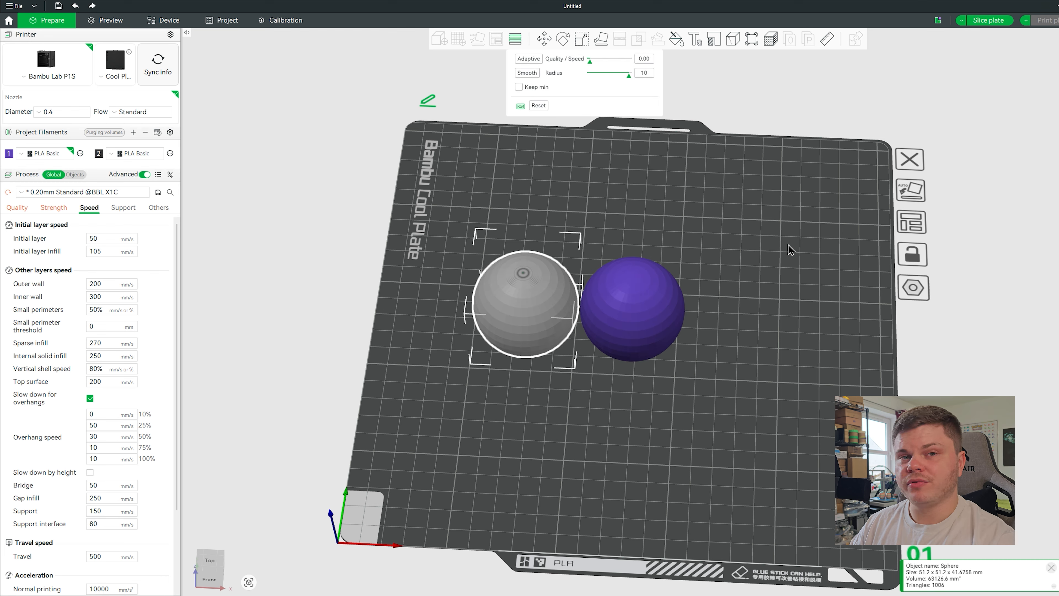
# Apply smoothed adaptive layer heights to the leftmost sphere at quality 0.00, radius 10, and to the front sphere at quality 0.50, radius 5
pyautogui.click(527, 60)
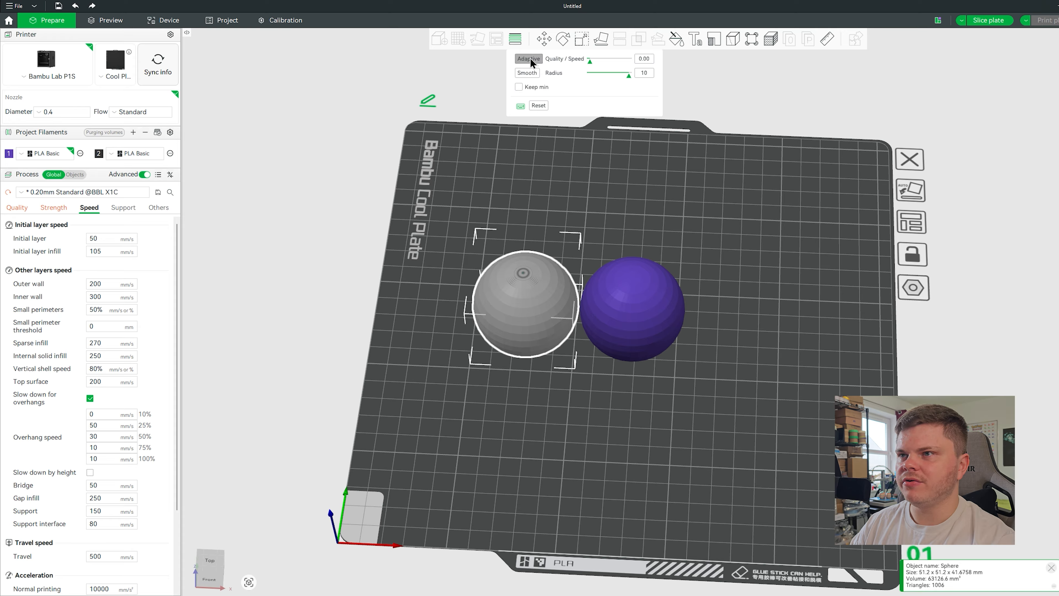
pyautogui.click(540, 73)
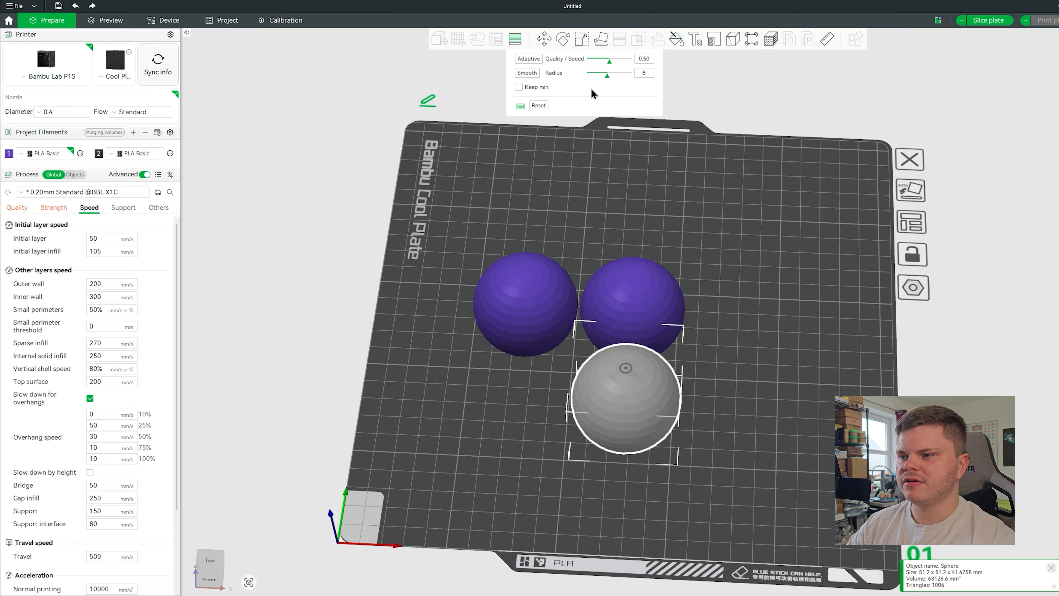
pyautogui.click(533, 59)
pyautogui.click(531, 74)
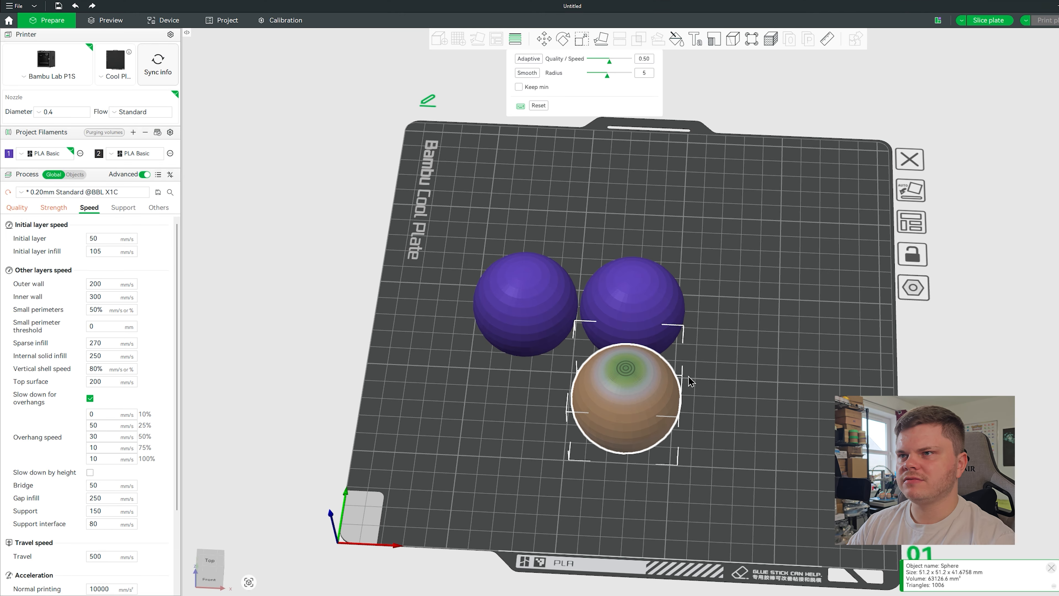
# Slice the plate with all three spheres and examine their top surfaces up close in the sliced preview
pyautogui.click(514, 36)
pyautogui.click(988, 21)
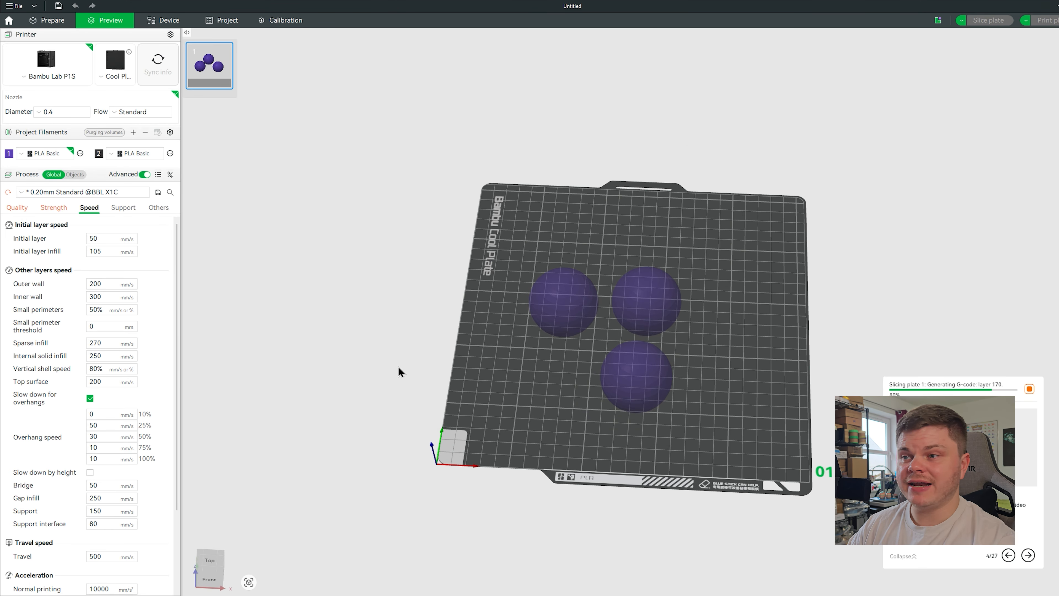
pyautogui.scroll(5, 698, 389)
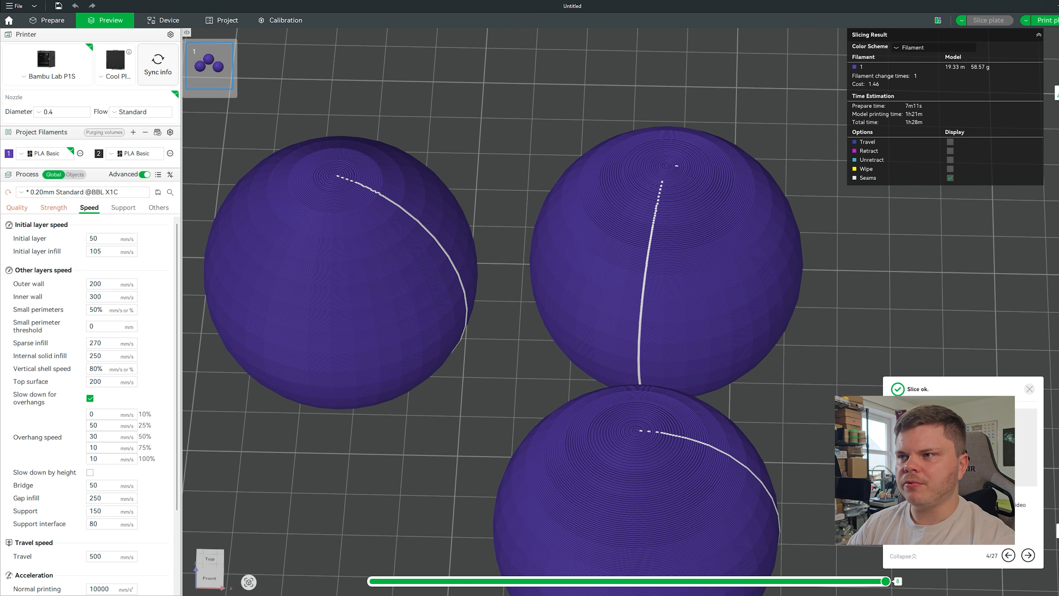